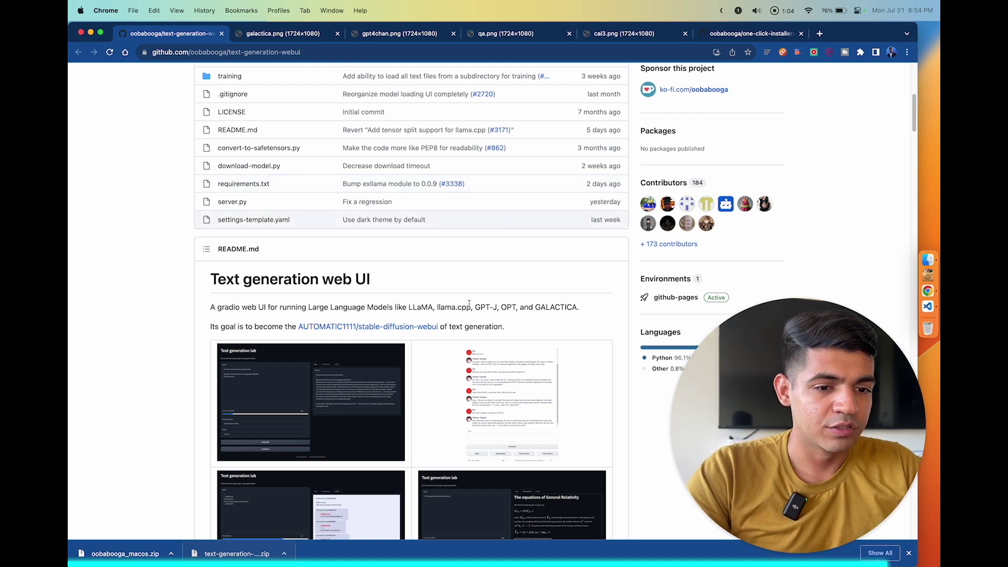
Scroll back up the text-generation-webui repository page toward its Code download options.
scroll(390, 194, up, 10)
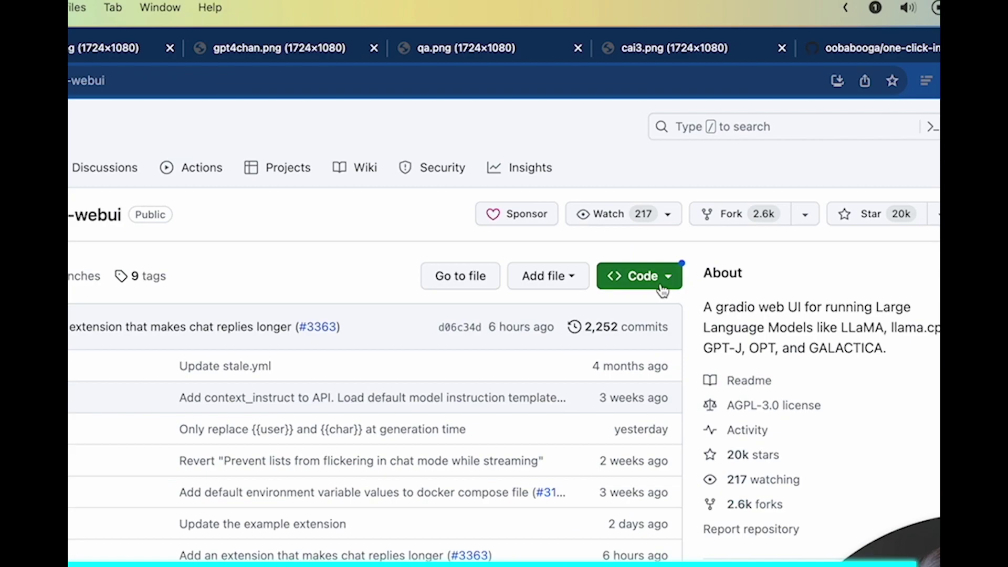
Download the repository via Code > Download ZIP, saving text-generation-webui-main.zip to the Desktop.
click(615, 166)
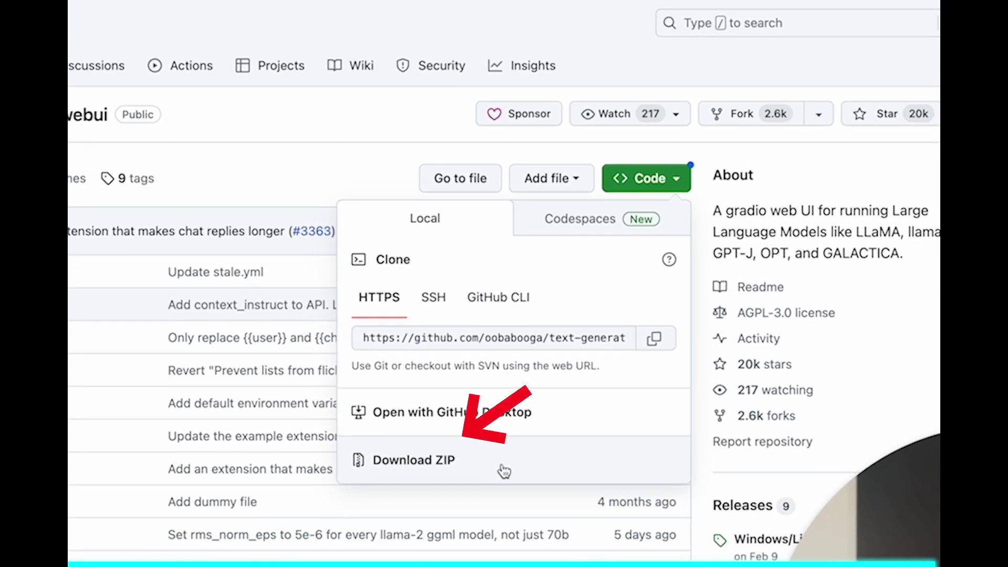
click(505, 471)
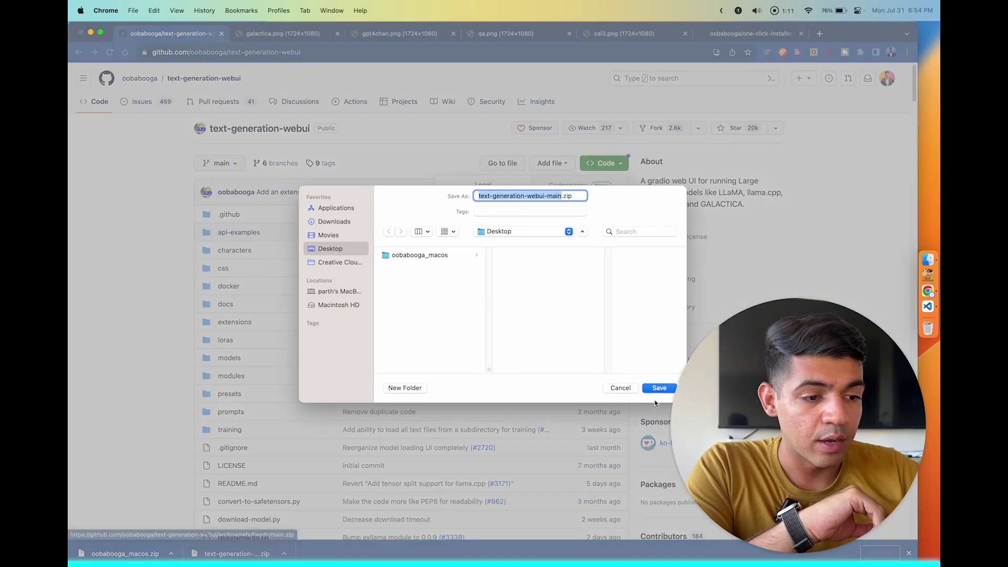
click(657, 389)
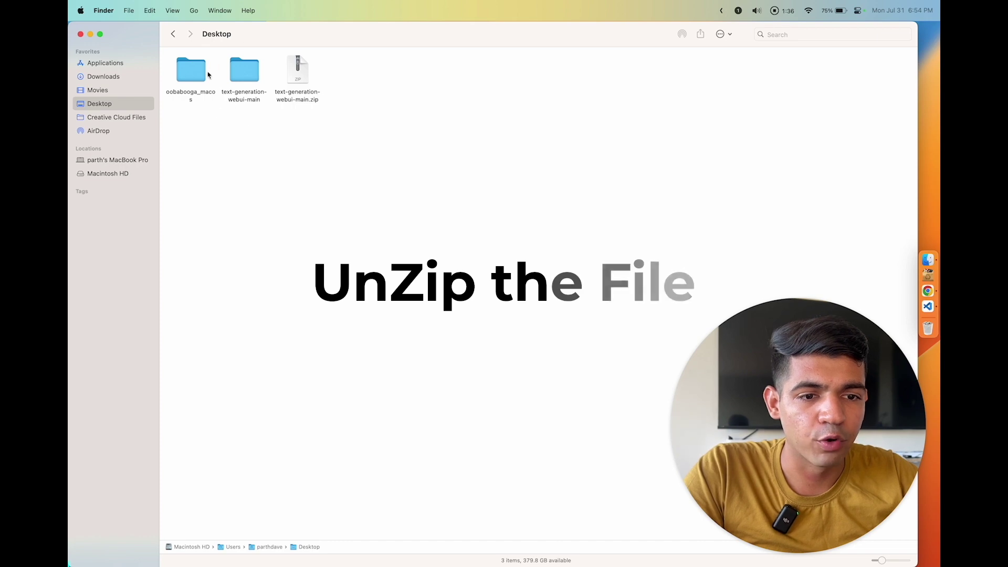
Open README.md from text-generation-webui-main in a maximised VS Code and highlight the One-click installers heading.
double_click(256, 76)
double_click(252, 143)
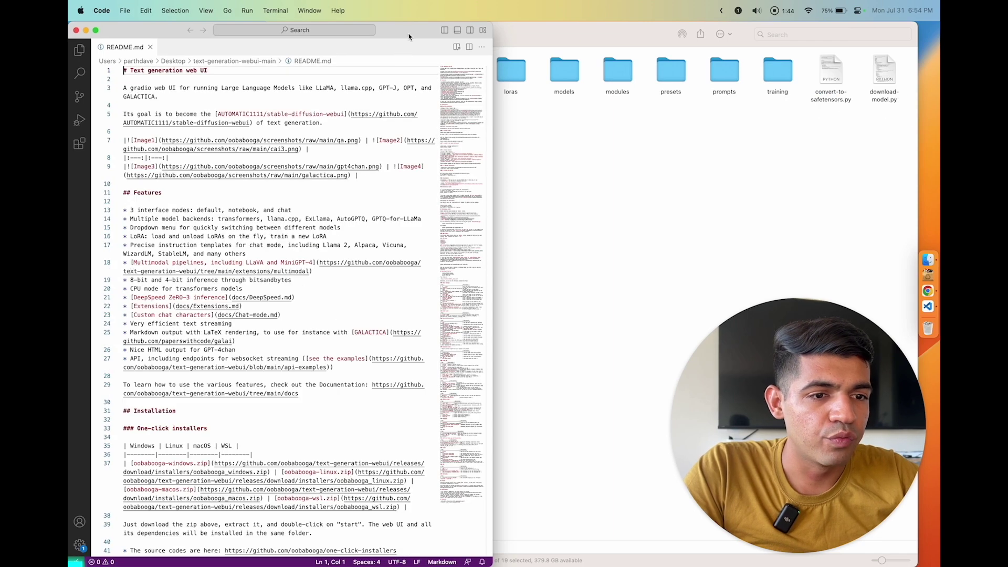
double_click(409, 35)
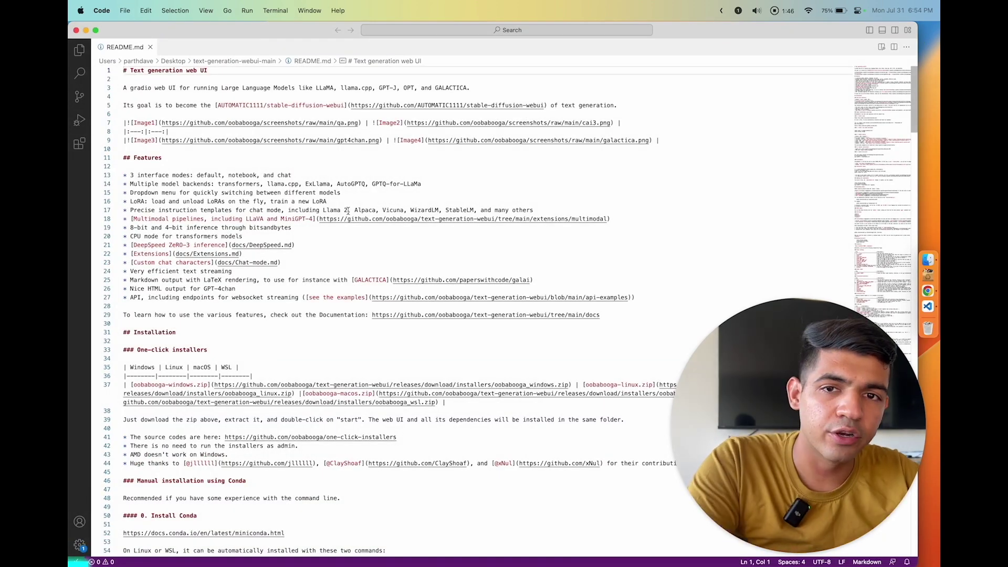
scroll(348, 211, down, 4)
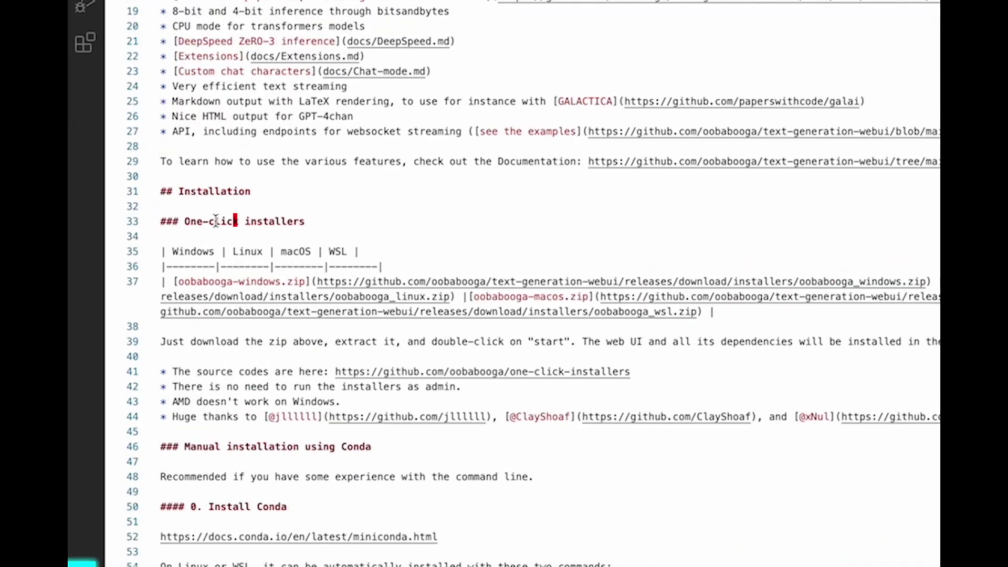
click(147, 350)
drag(202, 221, 304, 221)
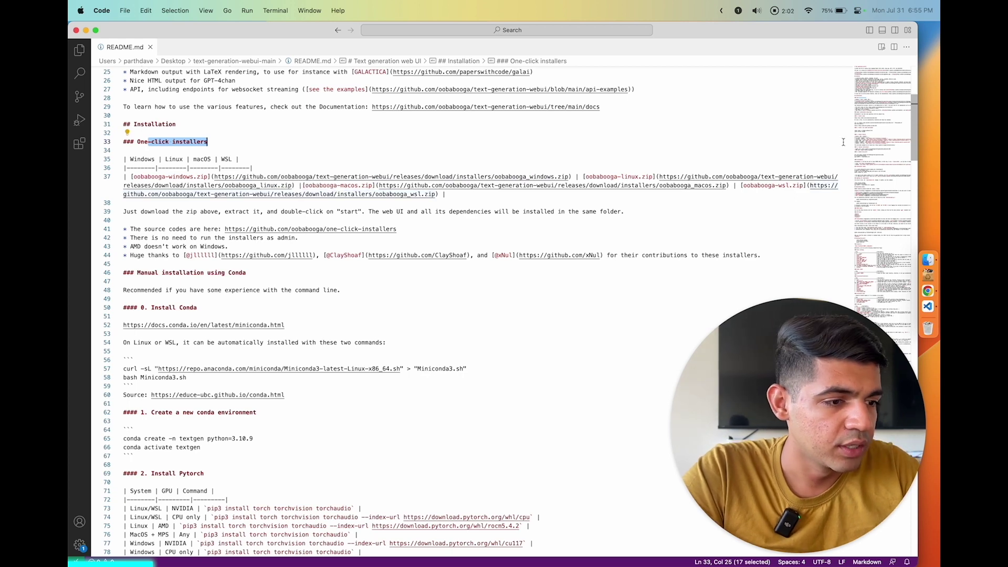
Save oobabooga_macos.zip to the Desktop, open the extracted oobabooga_macoss folder, then return to Desktop.
super+click(592, 187)
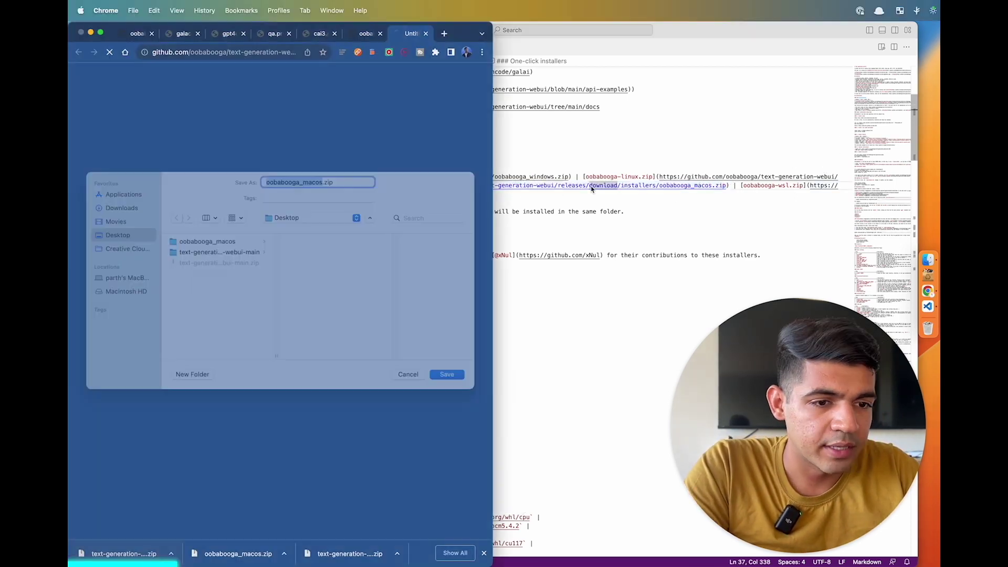
click(447, 374)
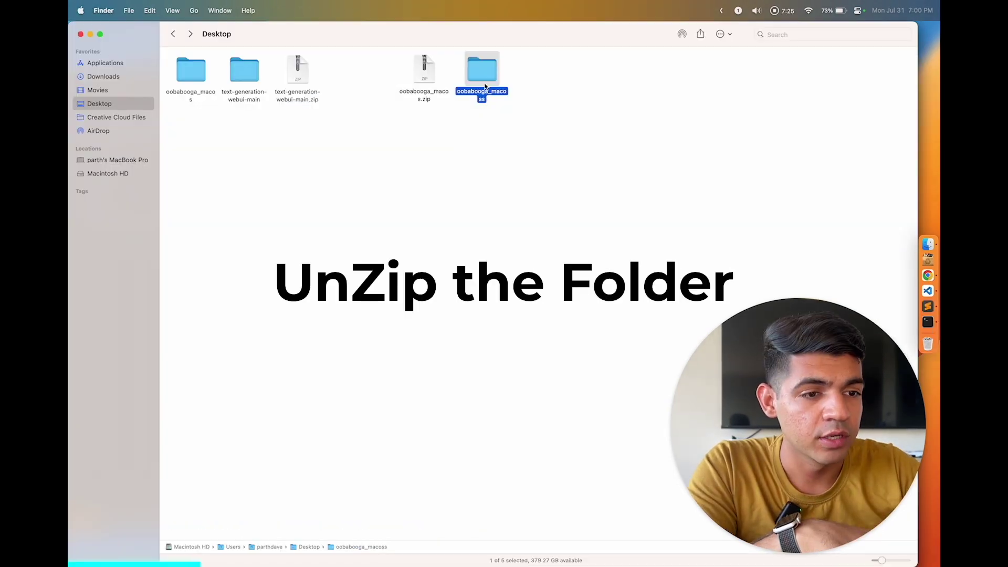
double_click(483, 91)
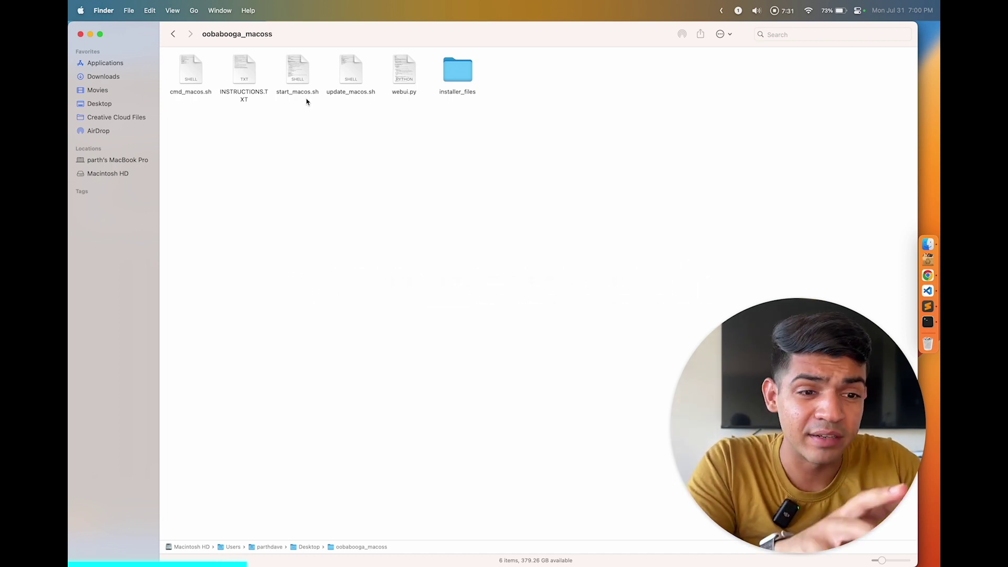
click(174, 37)
Open a Terminal at the oobabooga_macoss folder and list its files with ls.
click(485, 71)
right_click(484, 71)
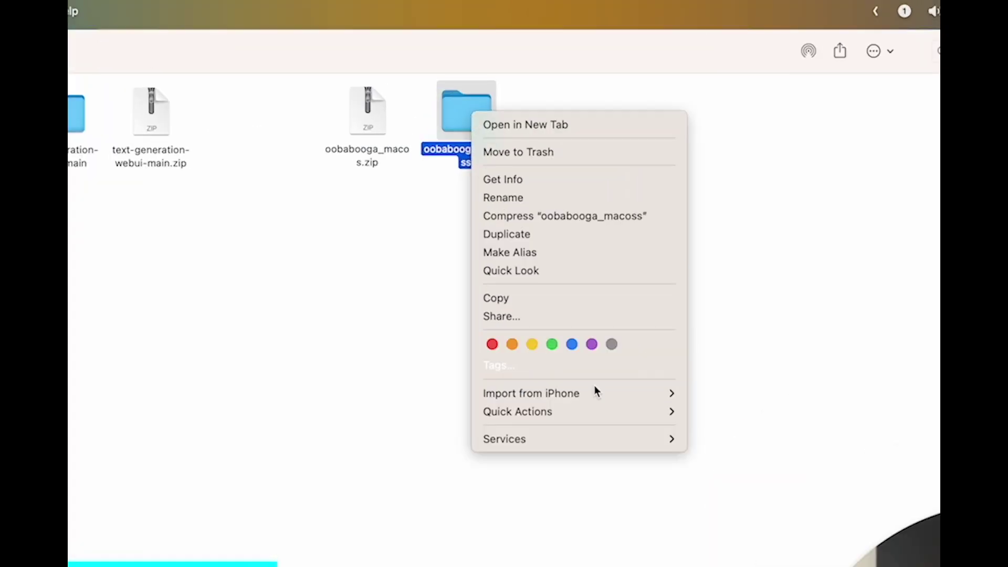
mouse_move(641, 440)
click(733, 456)
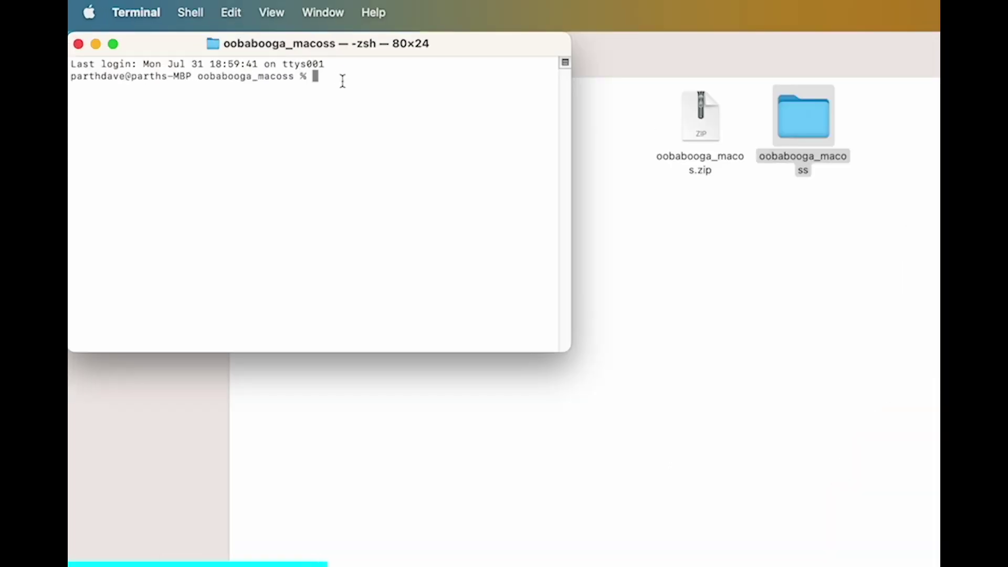
text(ls)
key(Return)
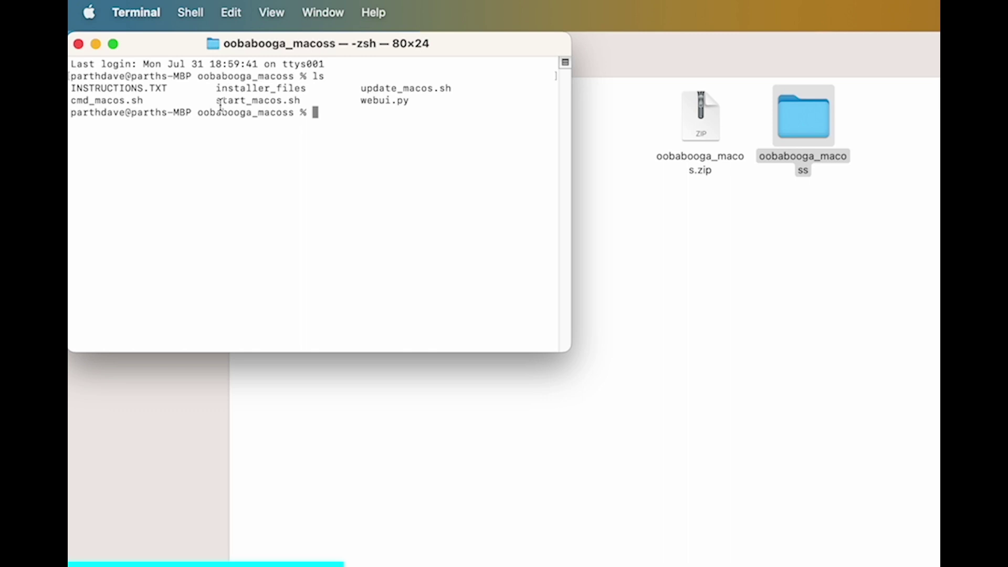
Make start_macos.sh executable with chmod +x and start typing ./start_macos.sh.
click(309, 104)
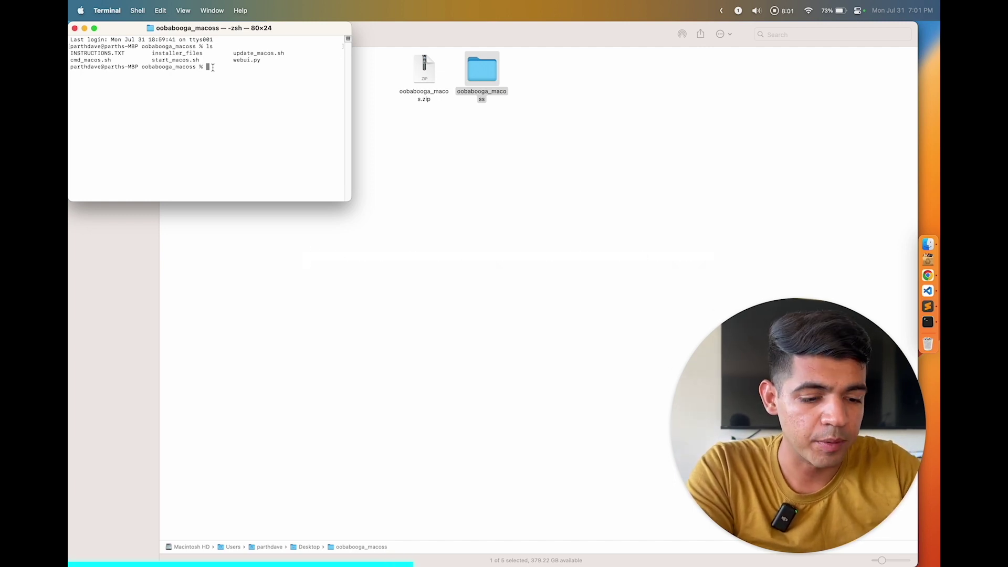
text(ch)
text(mo)
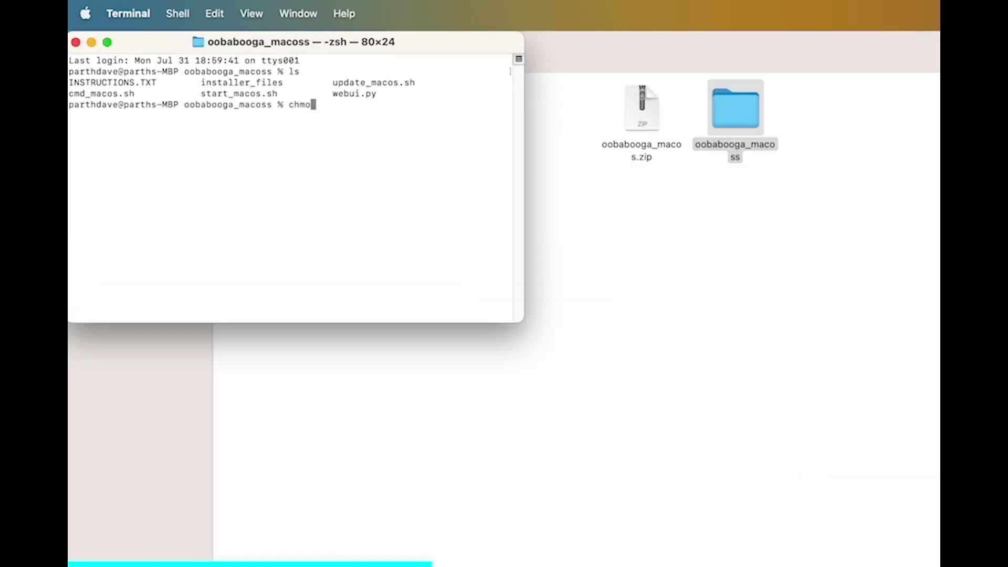
text(d +)
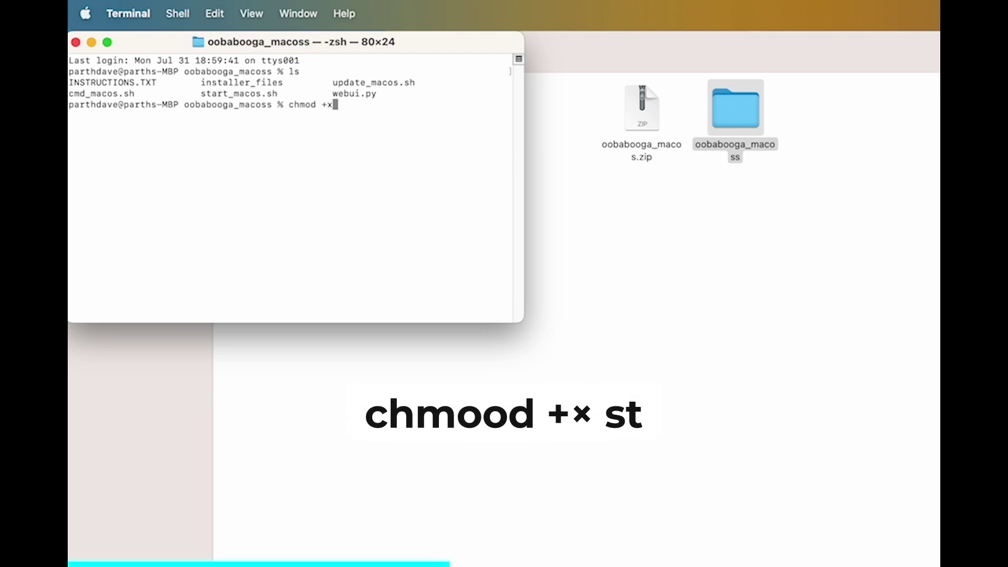
text(x st)
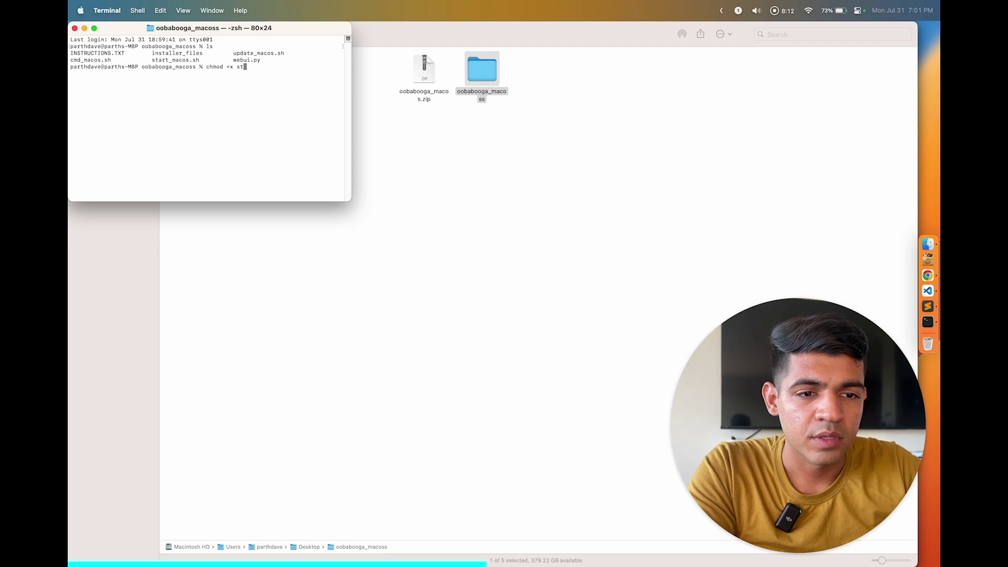
key(Tab)
key(BackSpace)
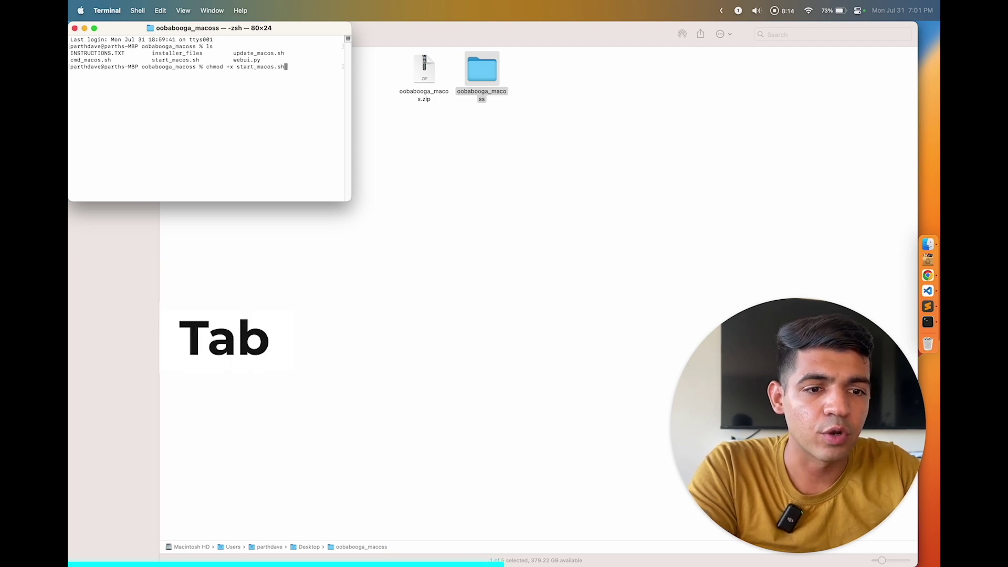
key(Return)
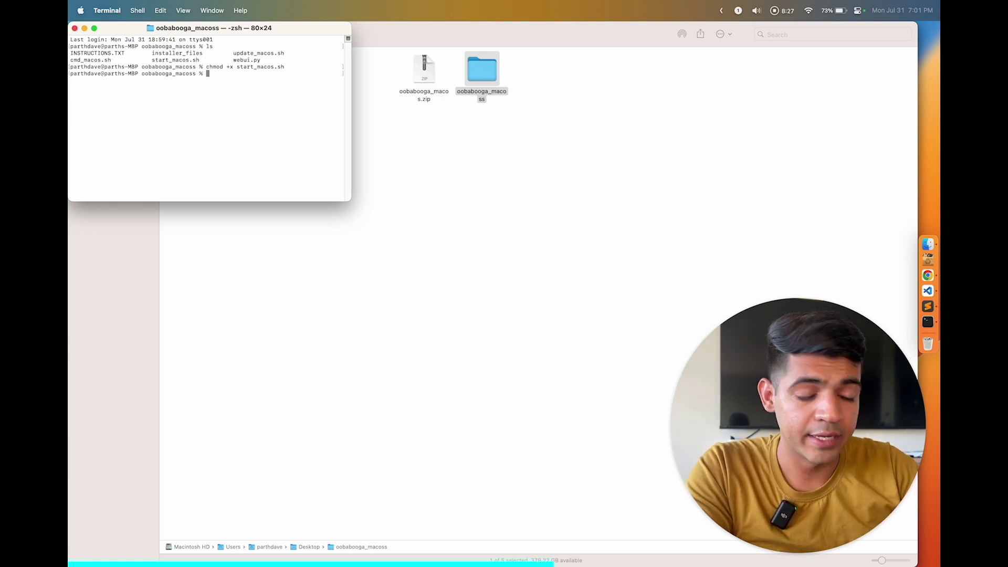
text(./start_macos.sh)
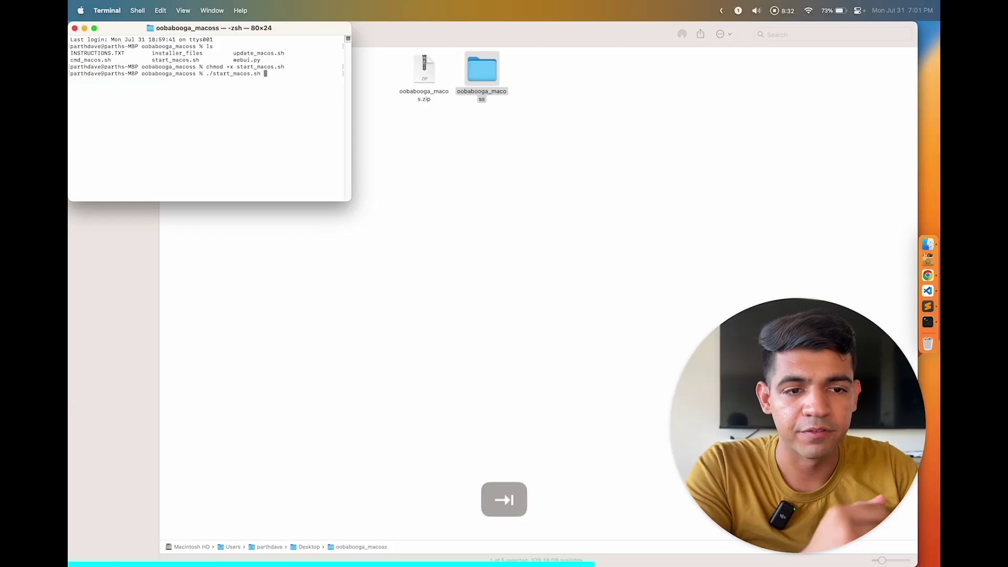
Run start_macos.sh and answer the GPU prompt with C for Apple M Series.
key(Return)
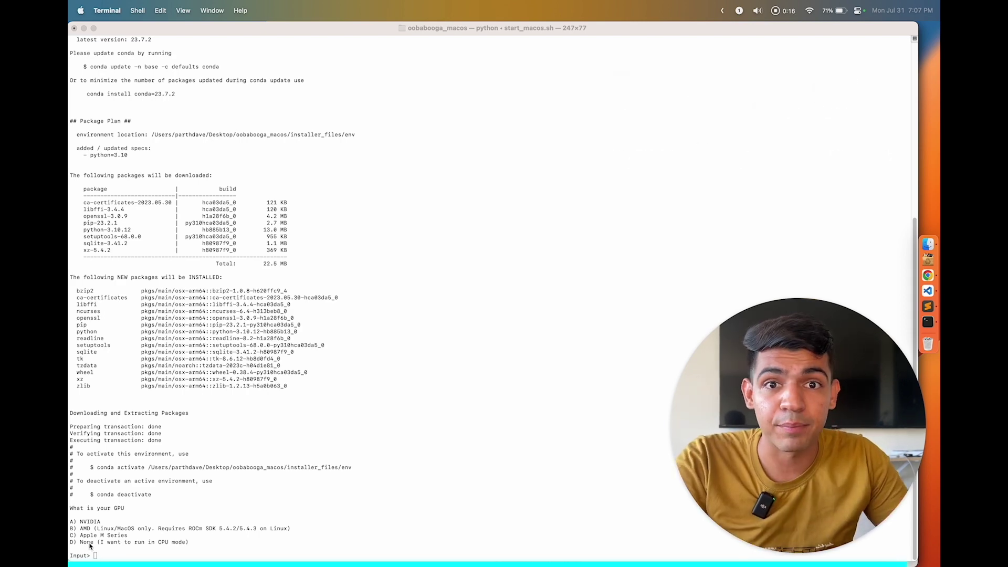
click(102, 556)
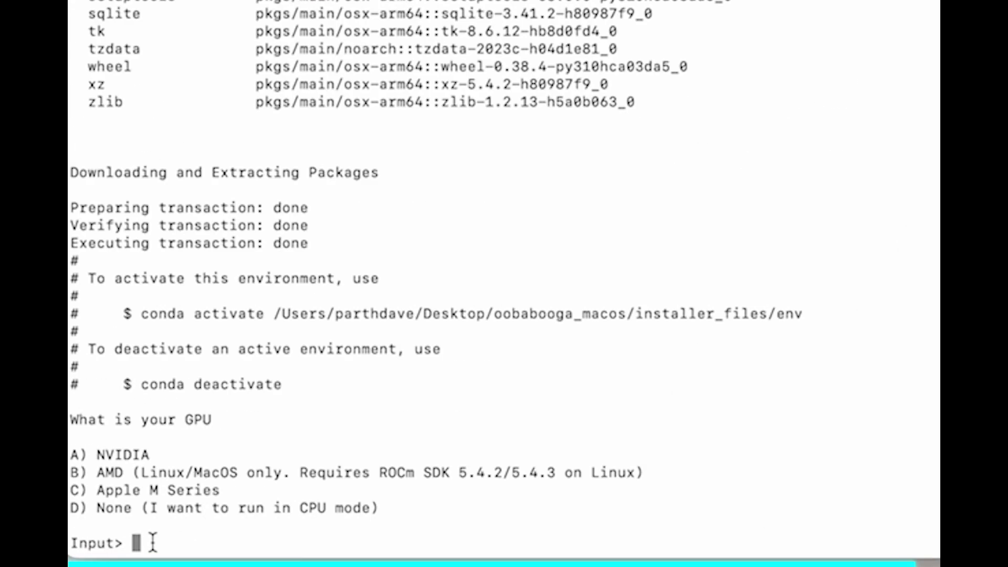
text(c)
key(Return)
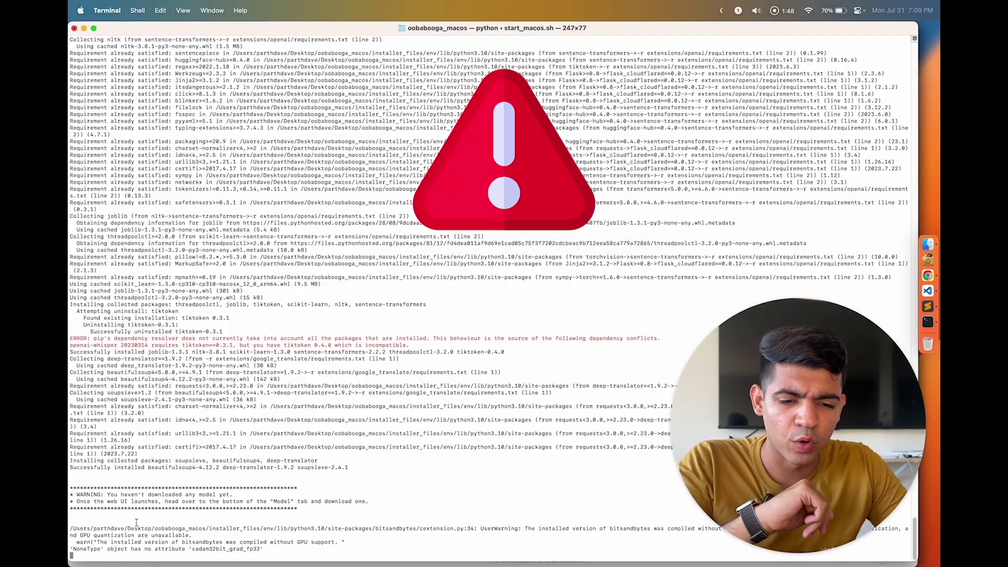
Highlight the installer's warning that no model is downloaded yet.
drag(111, 501, 196, 495)
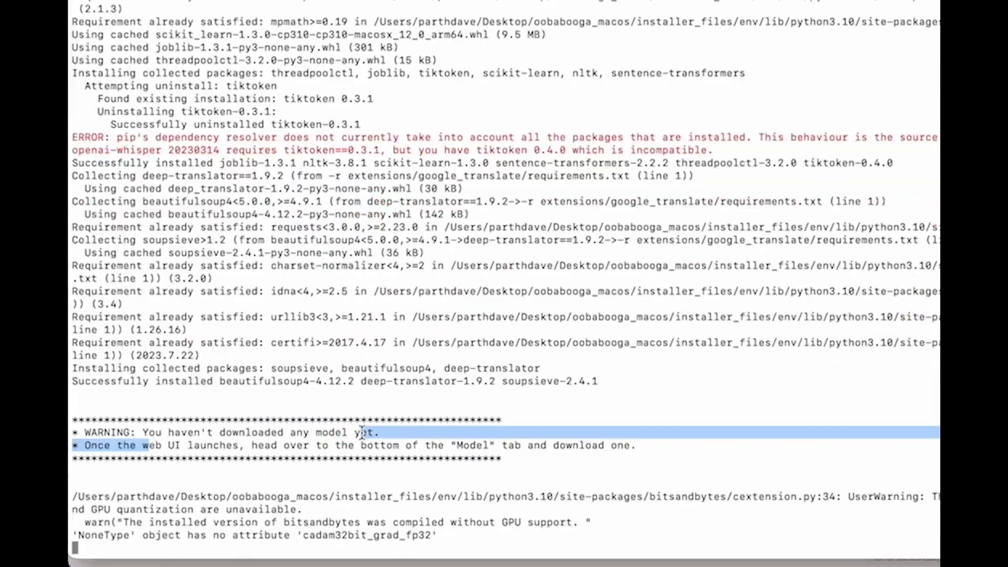
drag(110, 445, 664, 405)
click(665, 404)
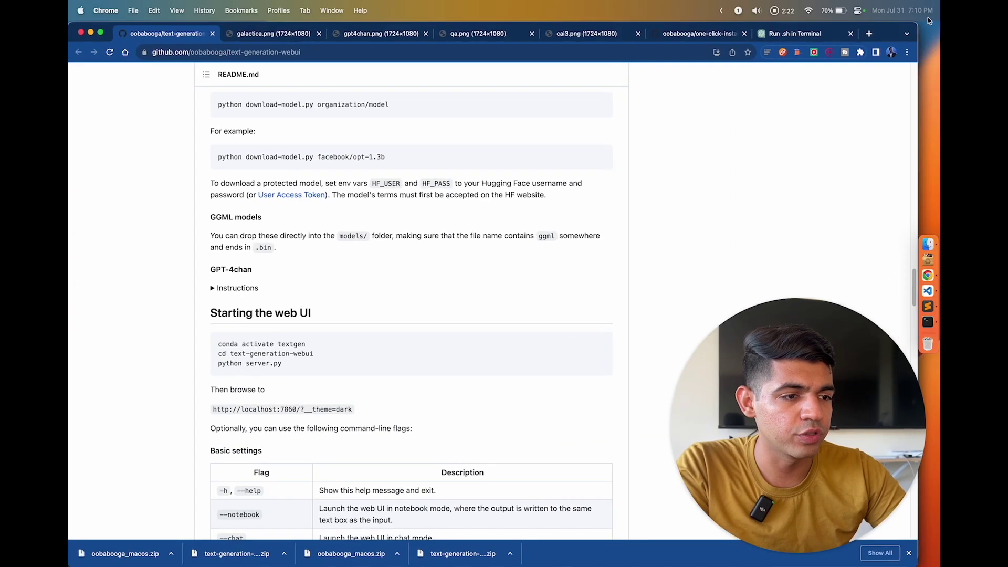
Load the local web UI at 127.0.0.1:7860 in a new browser tab.
click(868, 34)
key(super+v)
key(alt+Return)
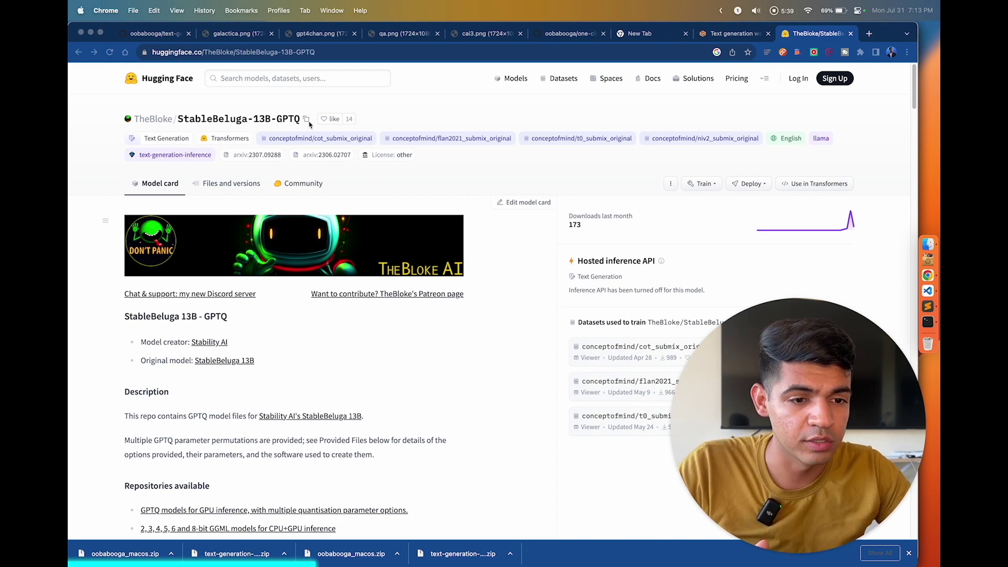
Copy the StableBeluga-13B-GPTQ model path on Hugging Face and return to the local web UI tab.
click(307, 120)
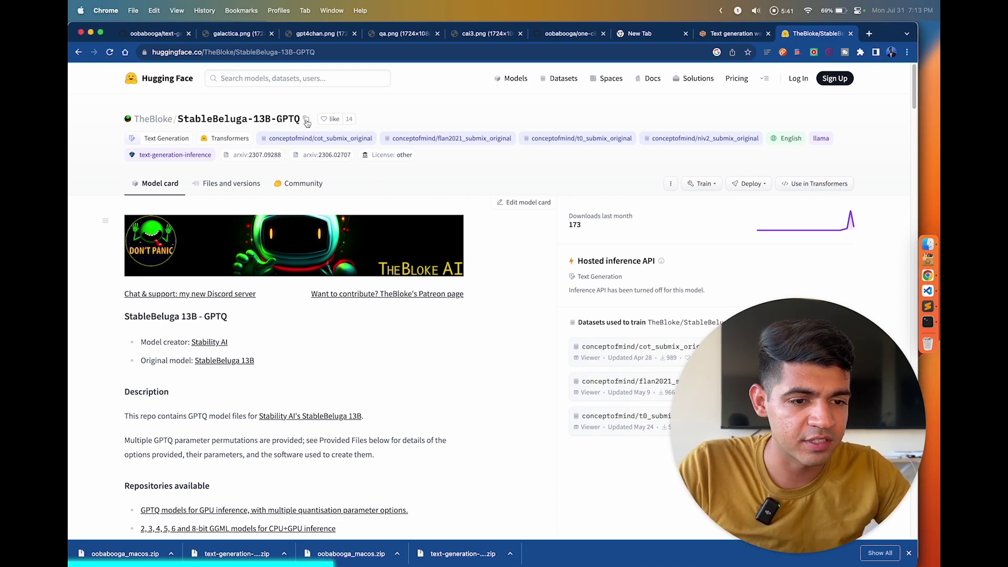
click(741, 34)
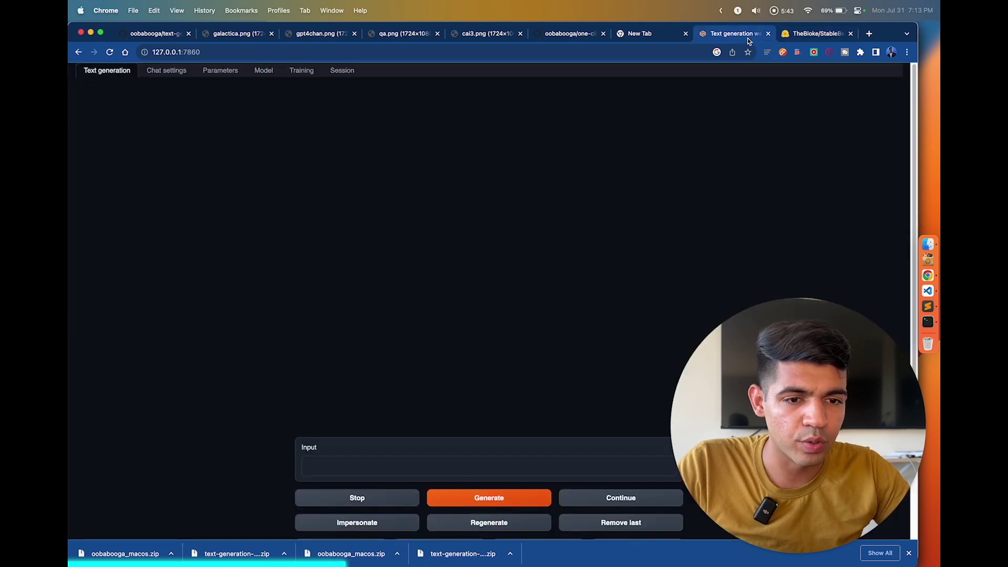
Paste the StableBeluga-13B-GPTQ path into the Model page's 'Download custom model or LoRA' field.
click(265, 72)
click(622, 231)
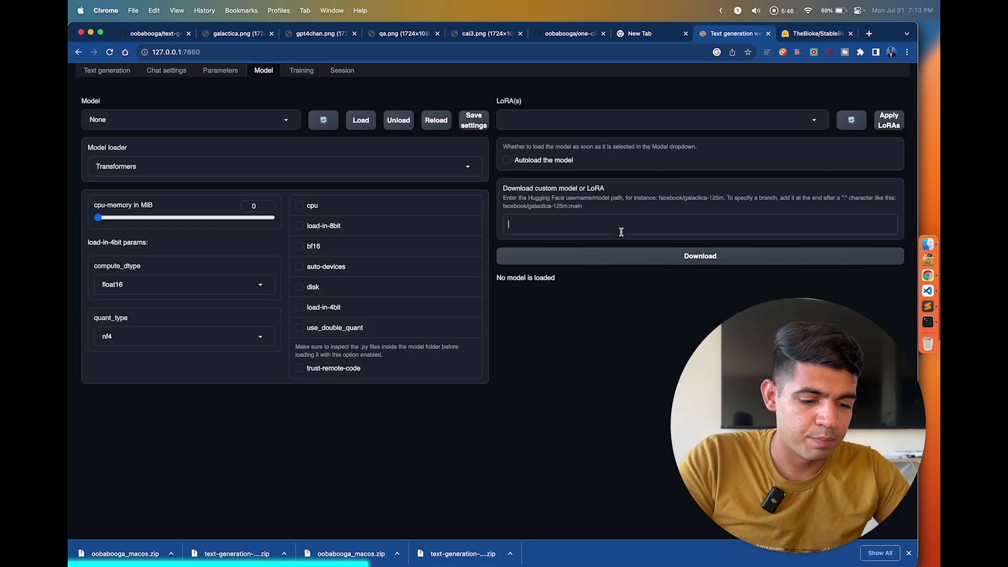
key(super+v)
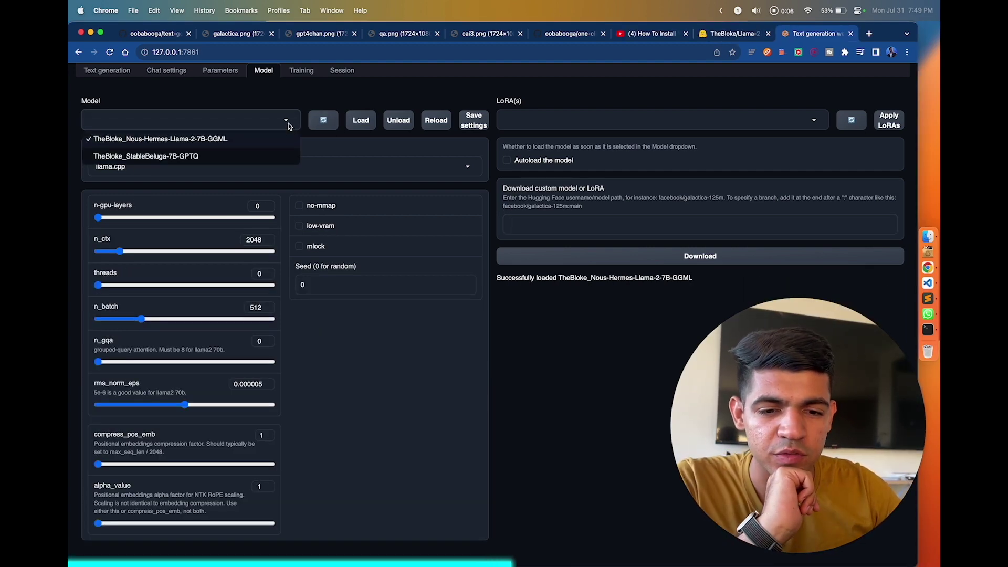
Keep the Nous-Hermes Llama 2 7B GGML model on the llama.cpp loader and go to the chat page.
click(420, 167)
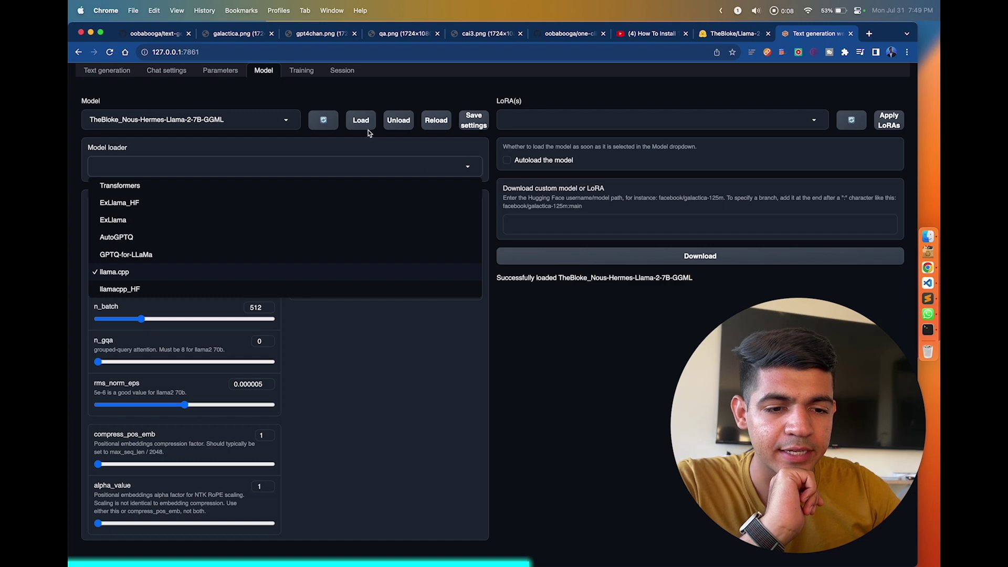
click(574, 375)
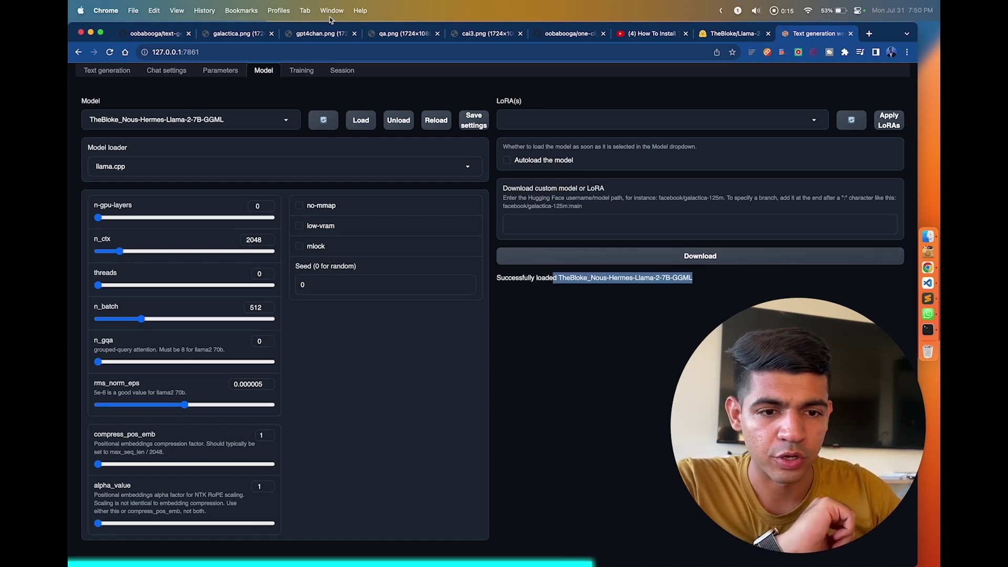
click(121, 74)
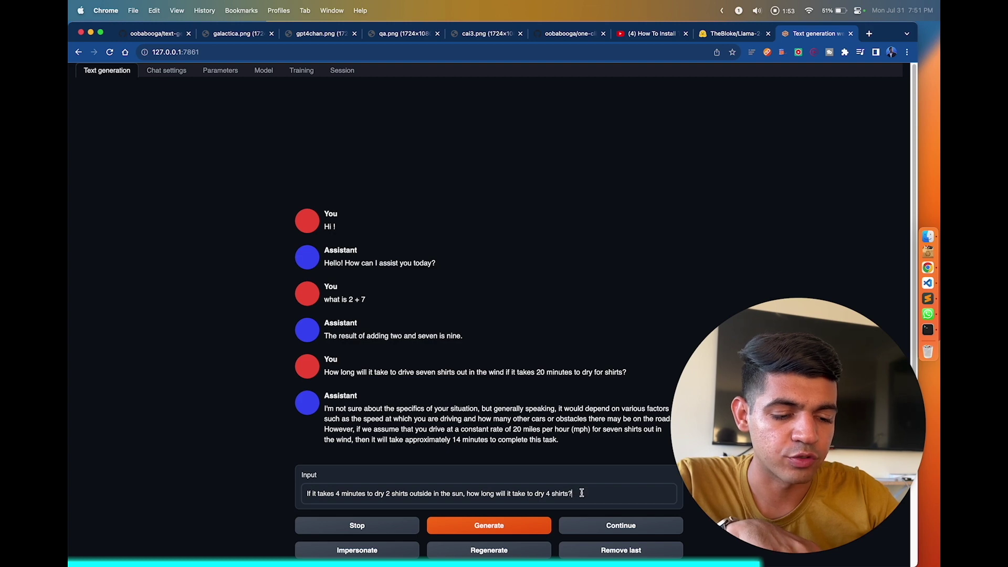
Send the 4-shirts drying question, check the 16-minute reply, and return to the Hugging Face tab.
key(Return)
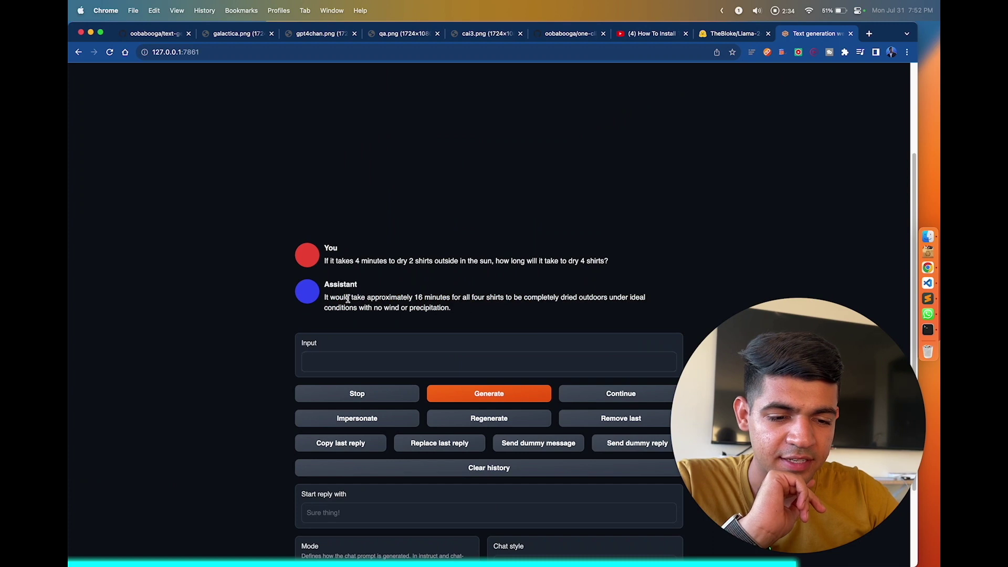
drag(348, 299, 463, 294)
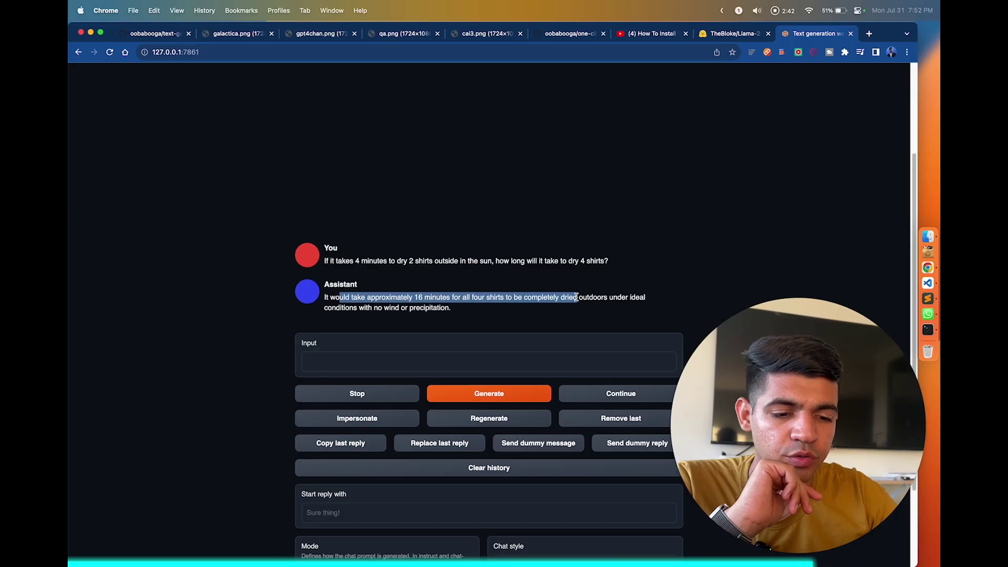
click(766, 251)
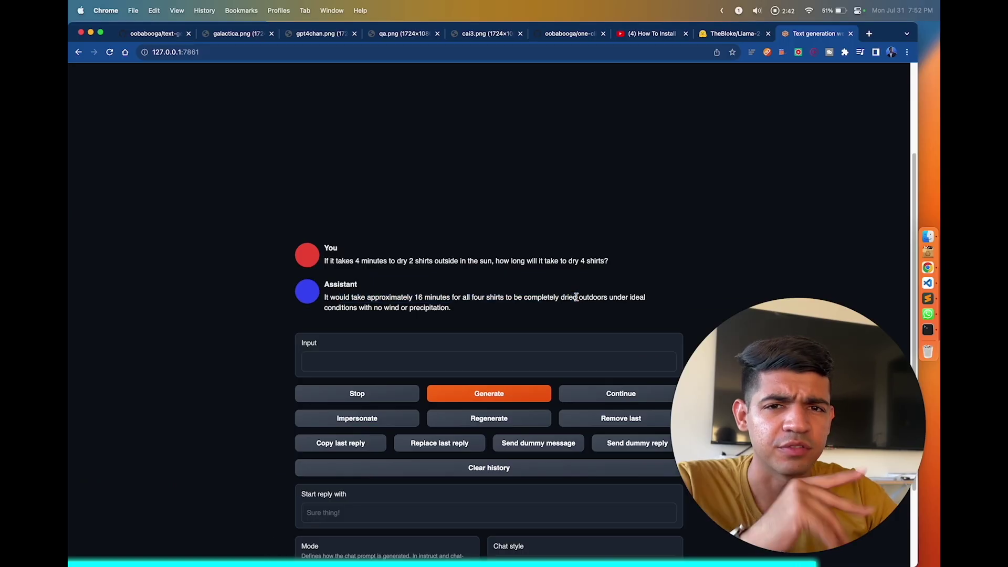
click(554, 357)
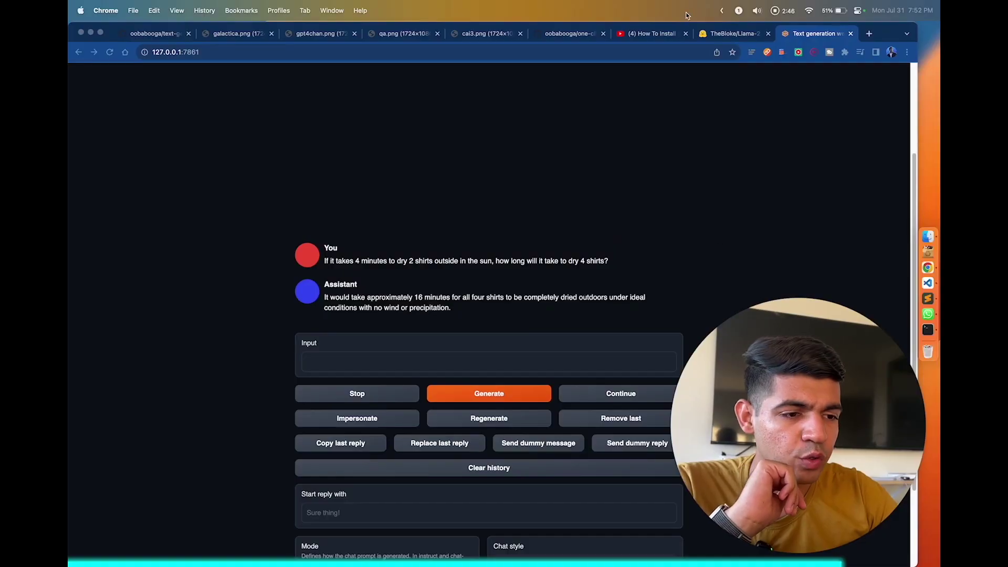
click(730, 33)
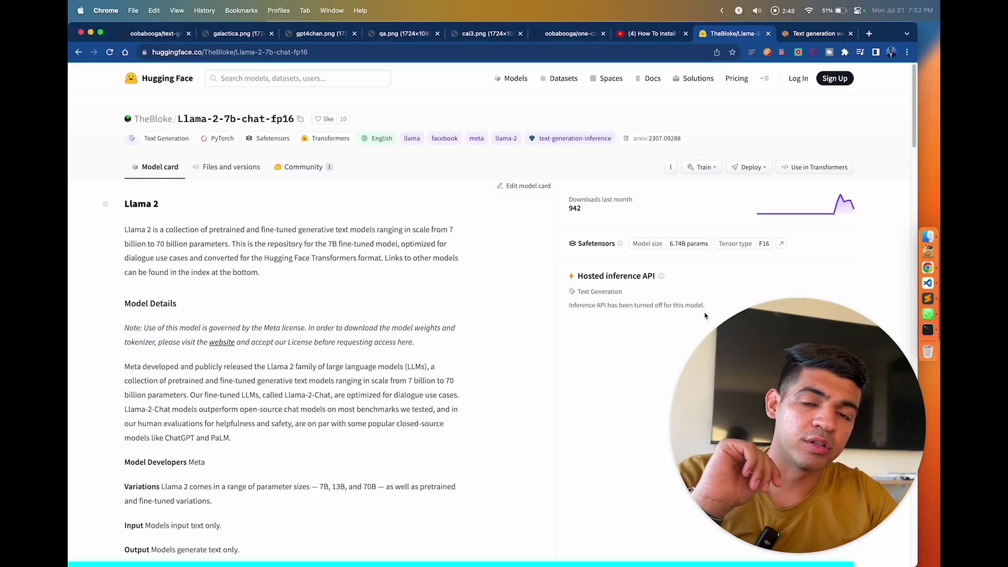
Go to the model uploader's Hugging Face profile and show all 611 models, including GPTQ and GGML variants.
click(152, 119)
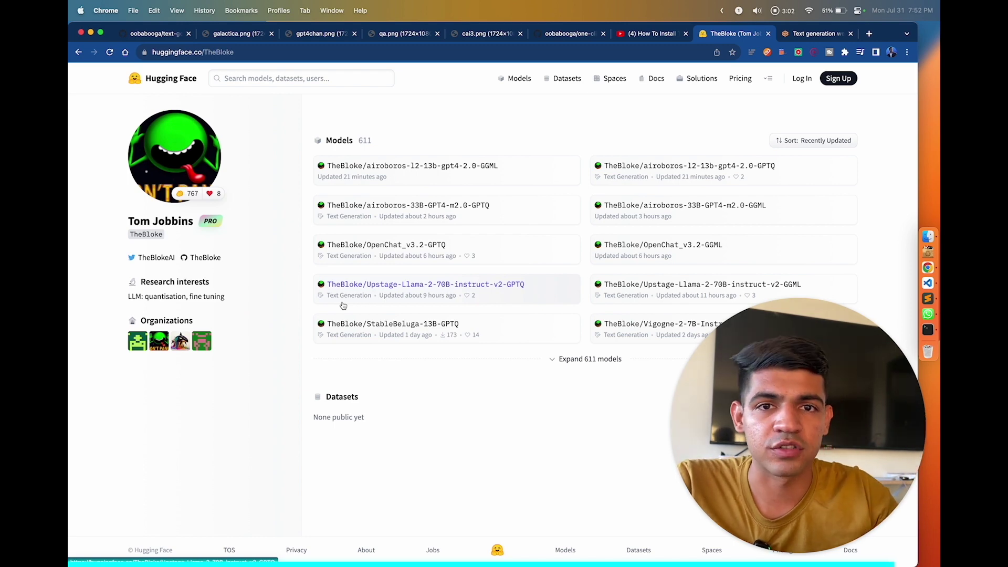
click(563, 359)
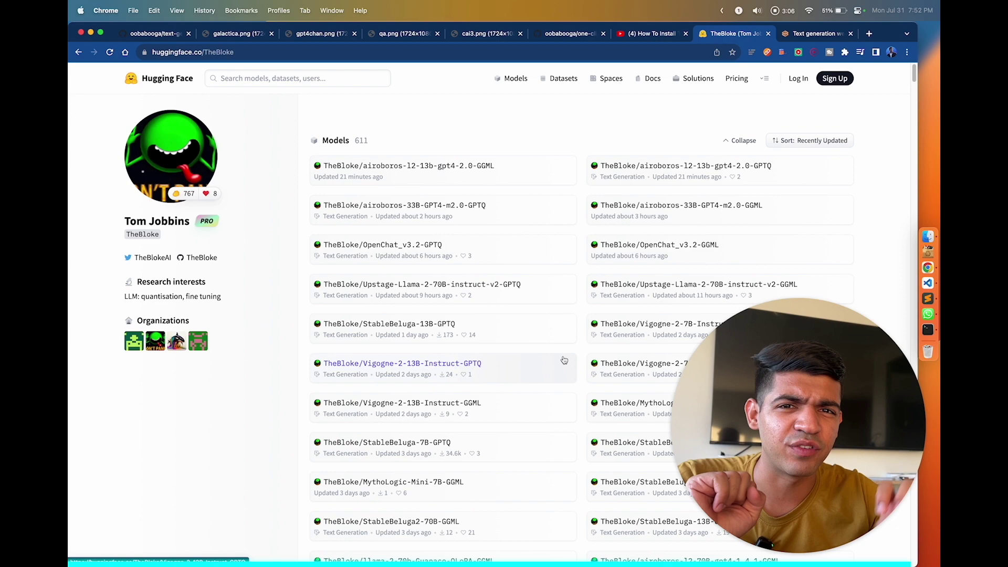